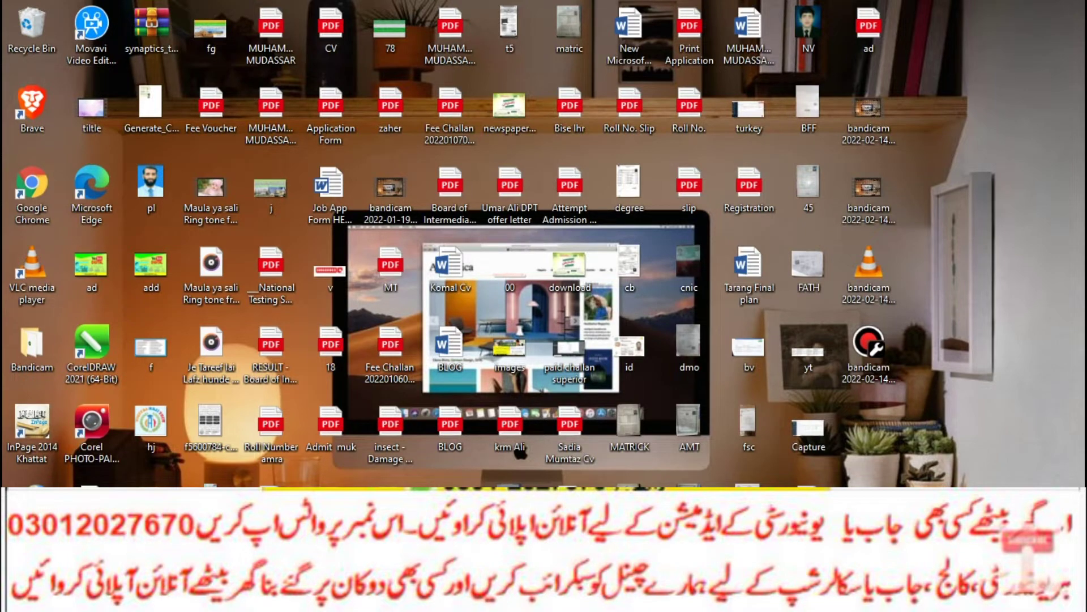
Switch to Photos and examine the online application services flyer at several zoom levels.
key(alt+Tab)
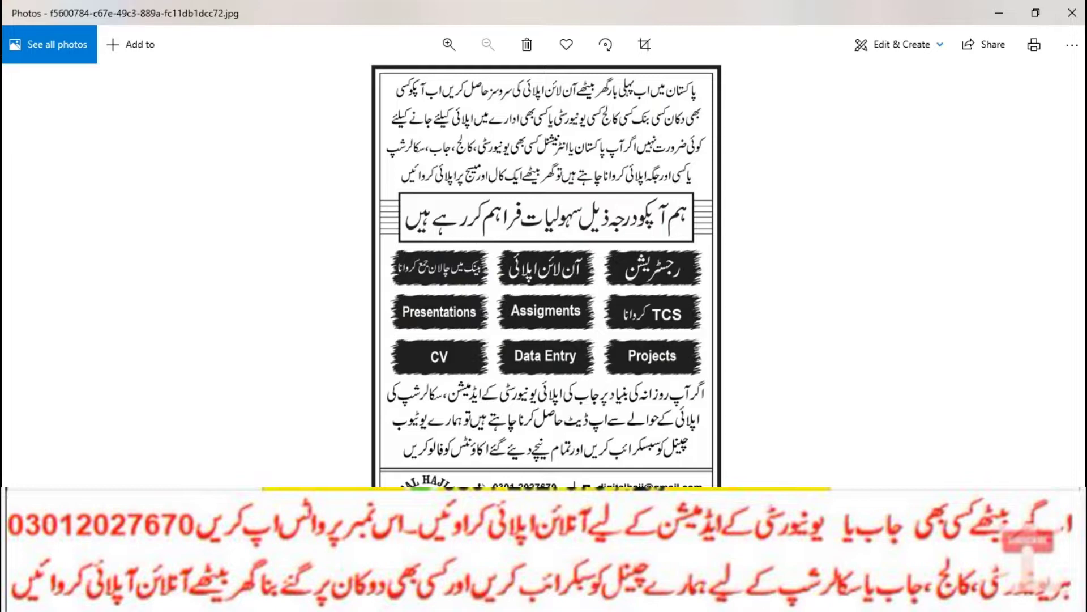
key(ctrl+plus)
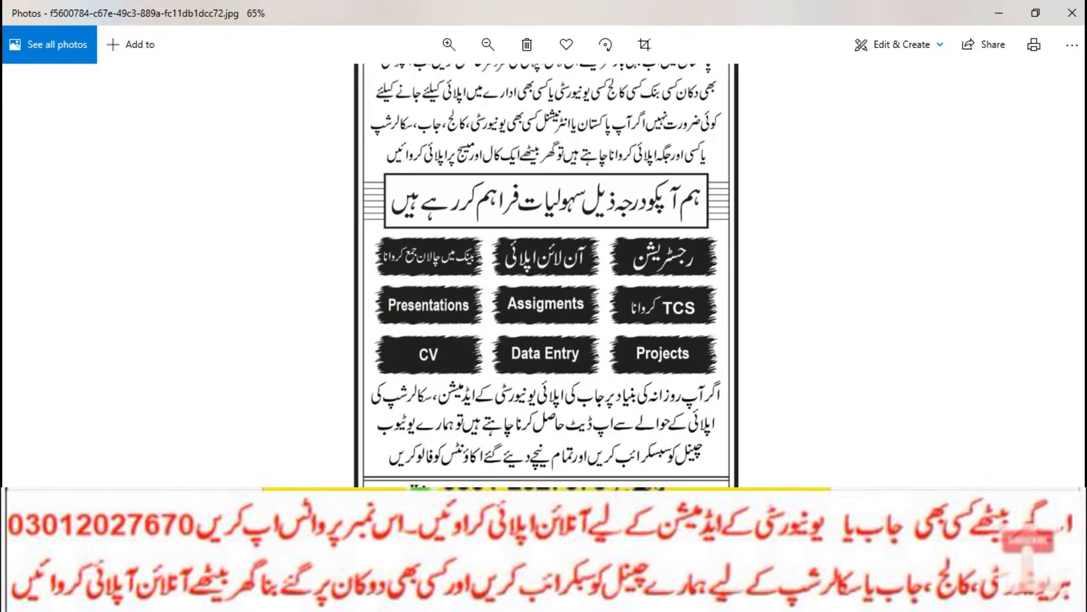
key(ctrl+plus)
key(ctrl+plus)
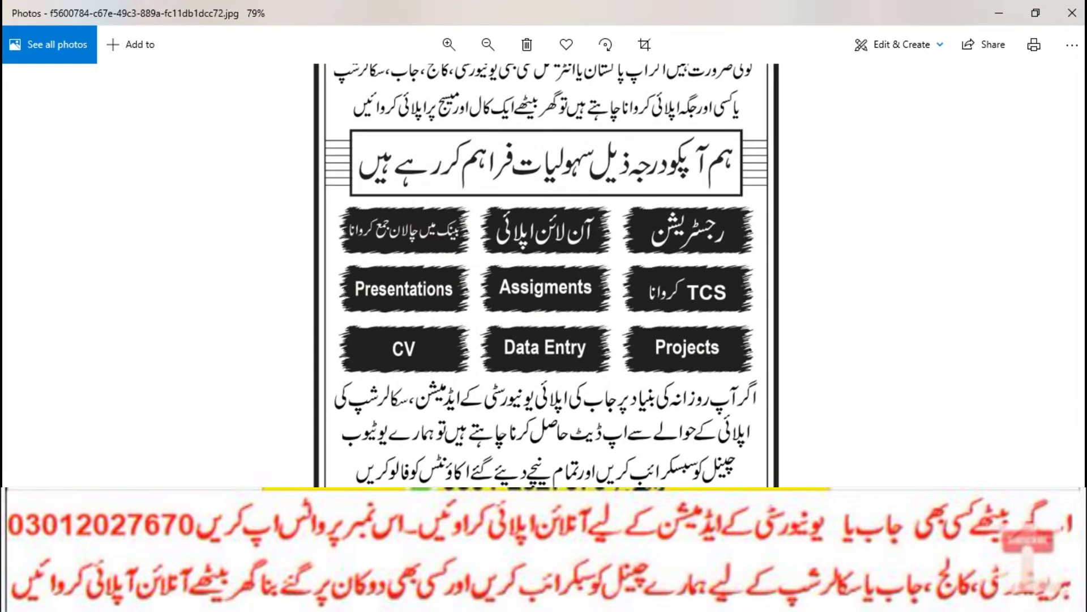
right_click(694, 381)
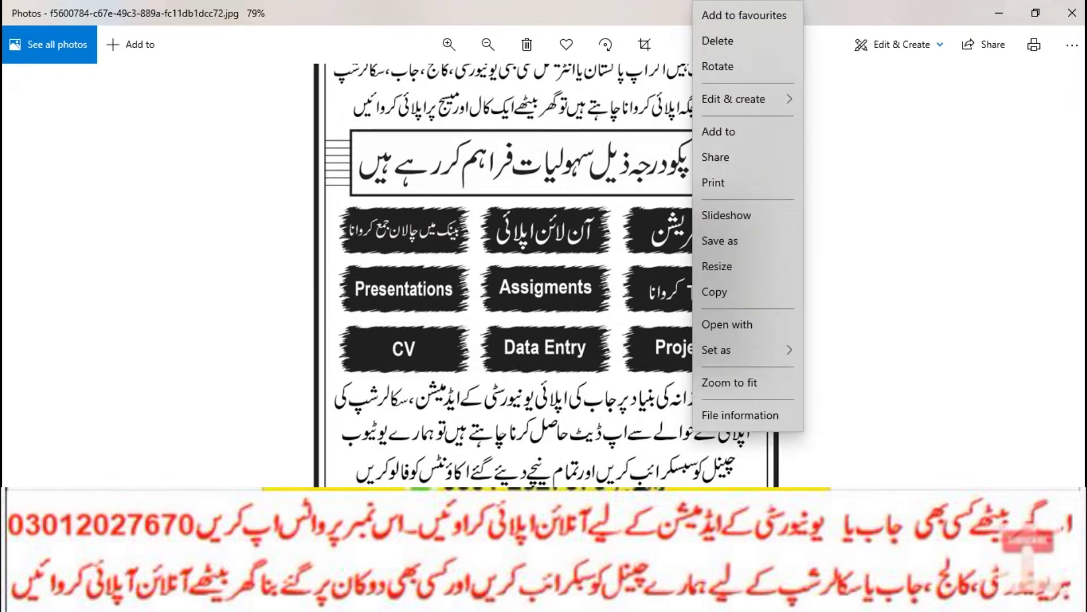
key(Escape)
key(ctrl+plus)
key(ctrl+plus)
key(ctrl+plus)
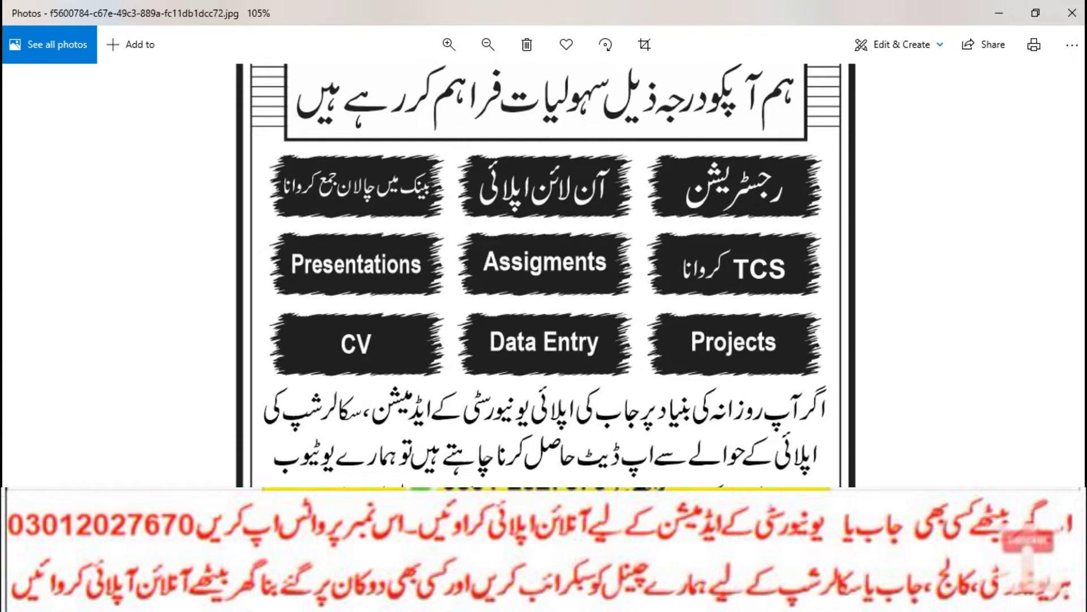
key(ctrl+plus)
key(ctrl+plus)
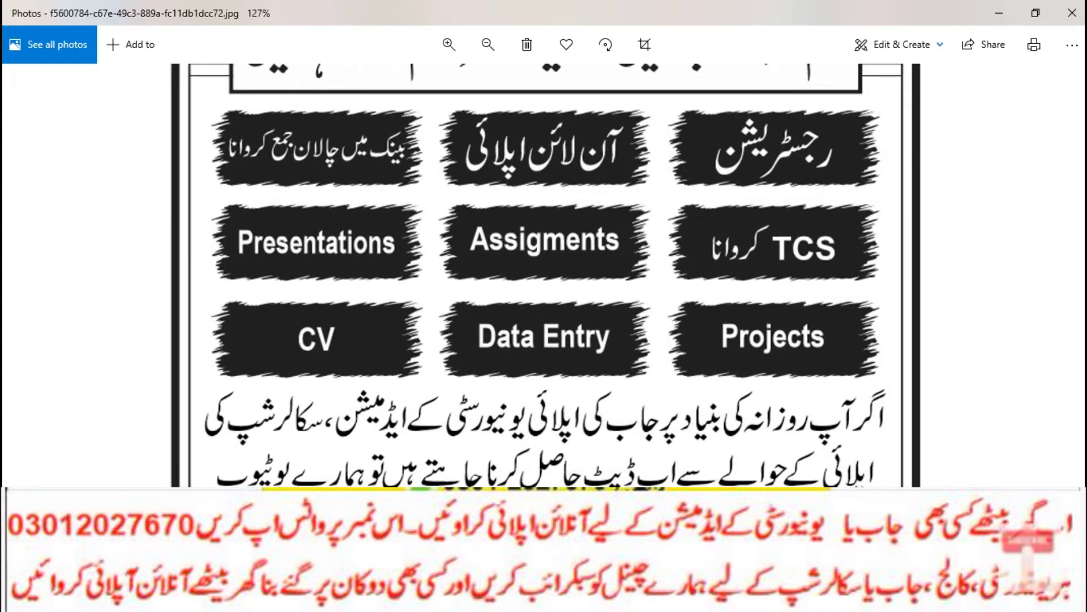
key(ctrl+minus)
key(ctrl+minus)
key(ctrl+minus)
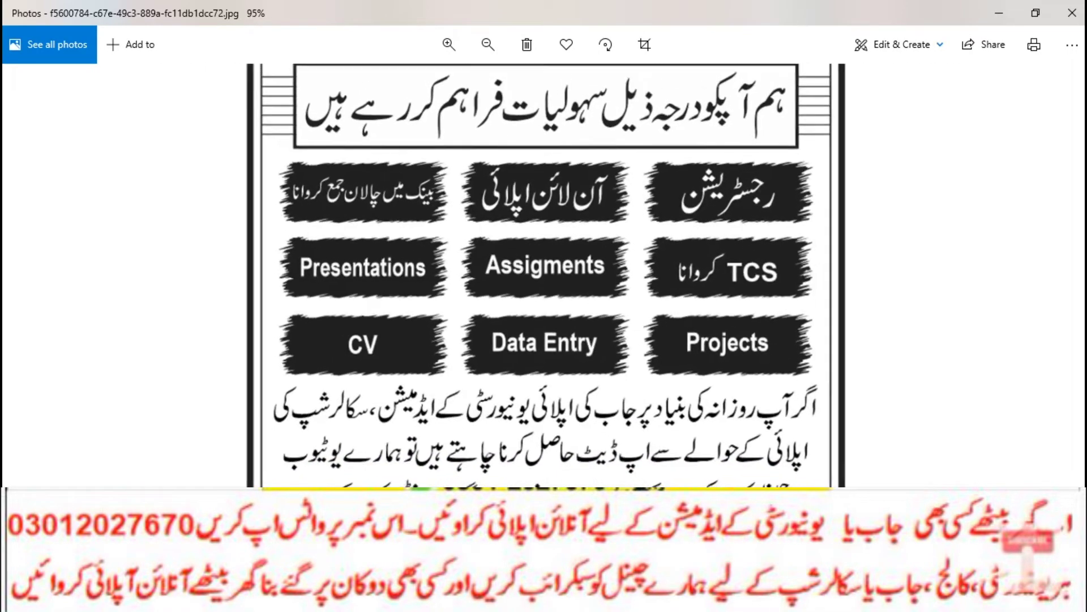
key(ctrl+minus)
key(ctrl+minus)
key(ctrl+minus)
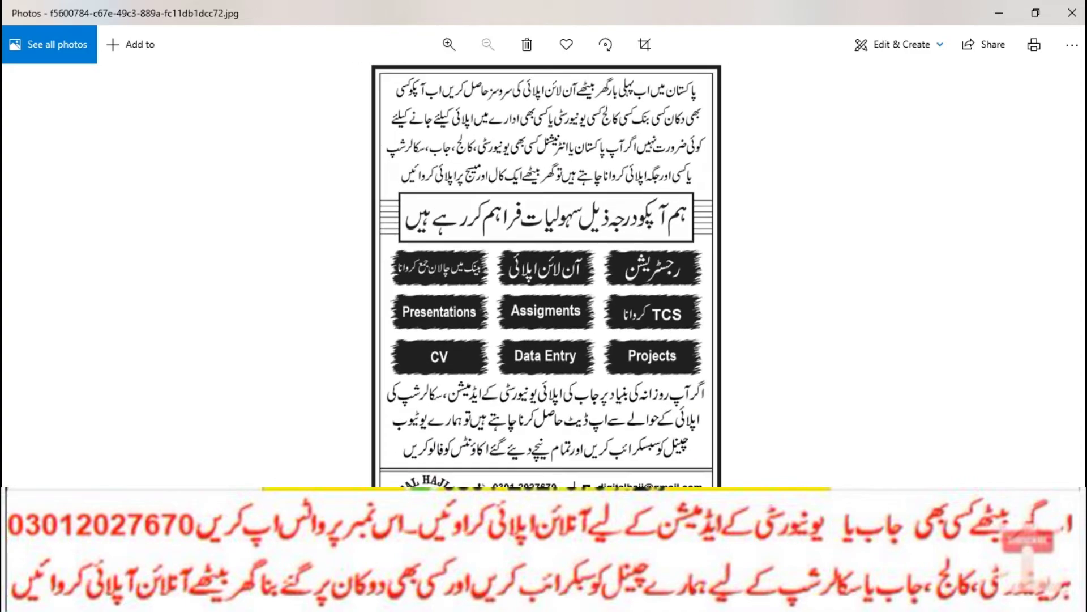
key(ctrl+plus)
key(ctrl+plus)
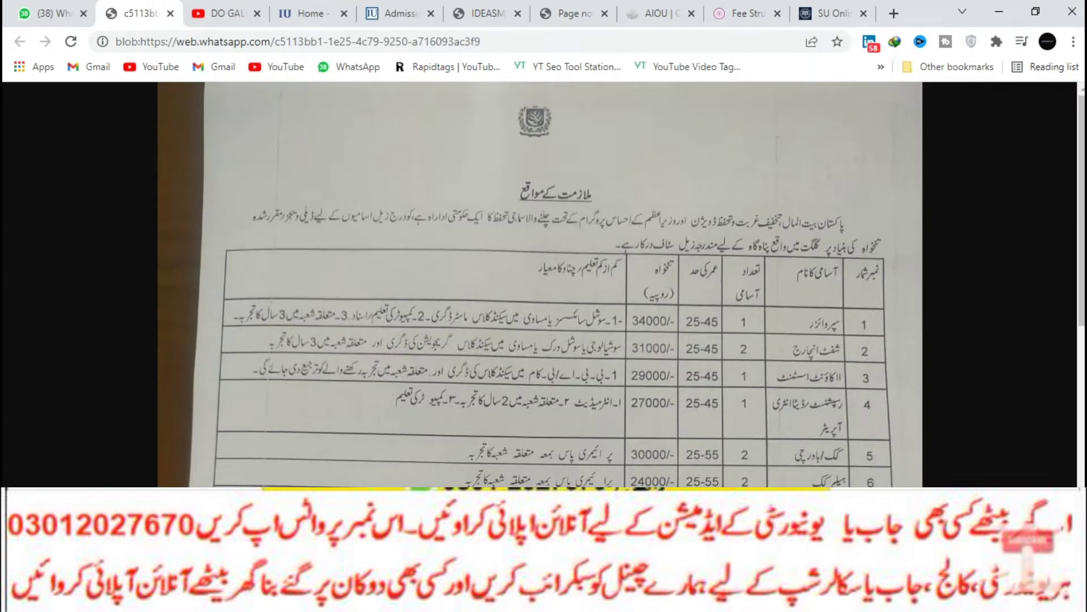
Read the Pakistan Bait-ul-Mal job advertisement in Chrome, covering its vacancy table, application conditions and closing date.
mouse_move(1082, 211)
mouse_down()
mouse_move(1082, 250)
mouse_move(1082, 210)
mouse_up()
scroll(543, 283, down, 2)
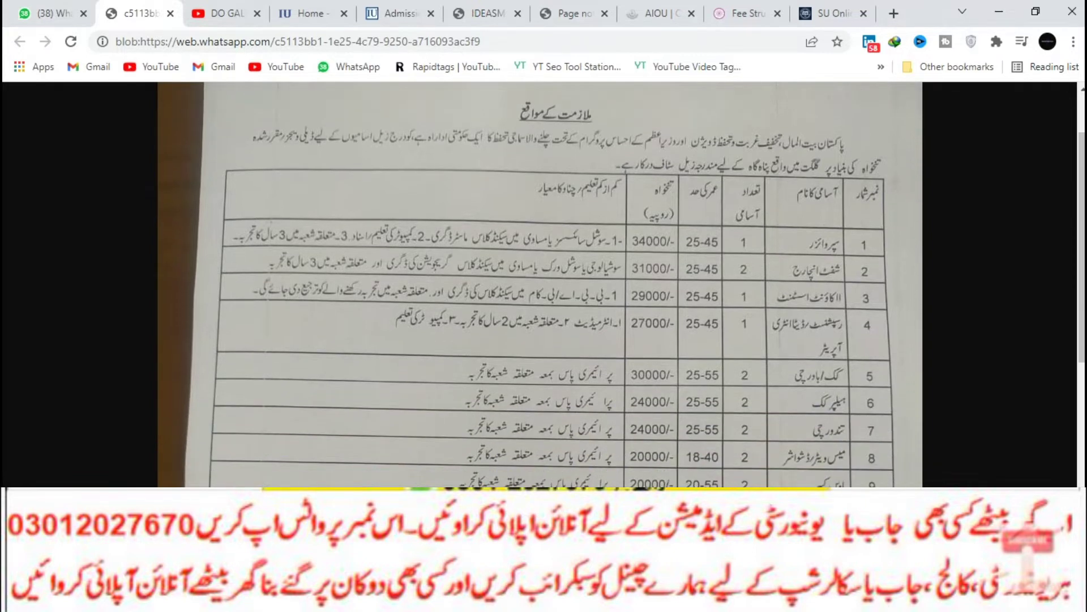
scroll(544, 283, up, 2)
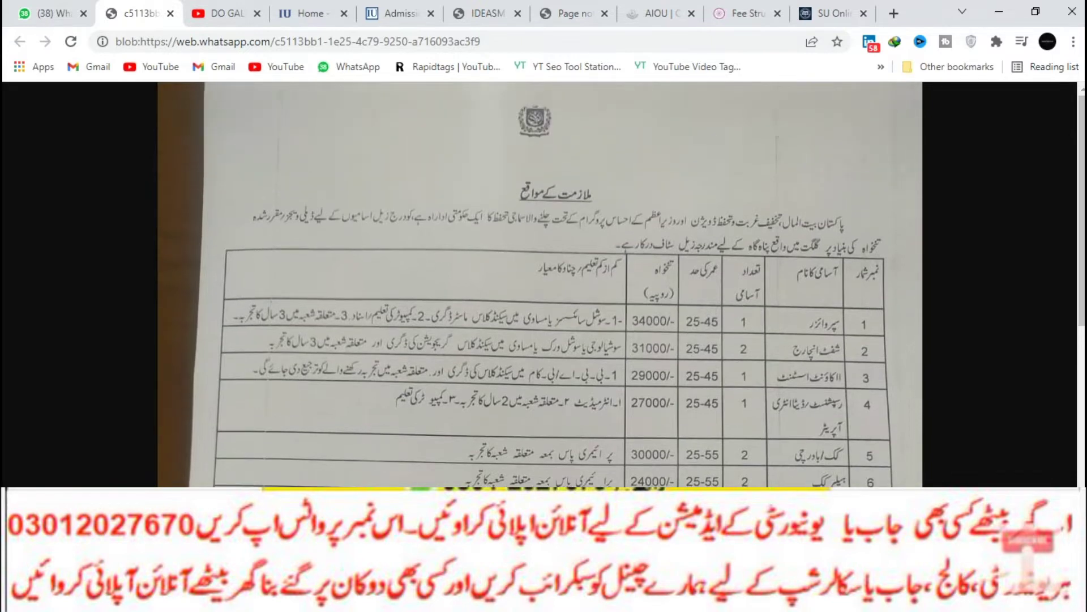
scroll(544, 283, down, 2)
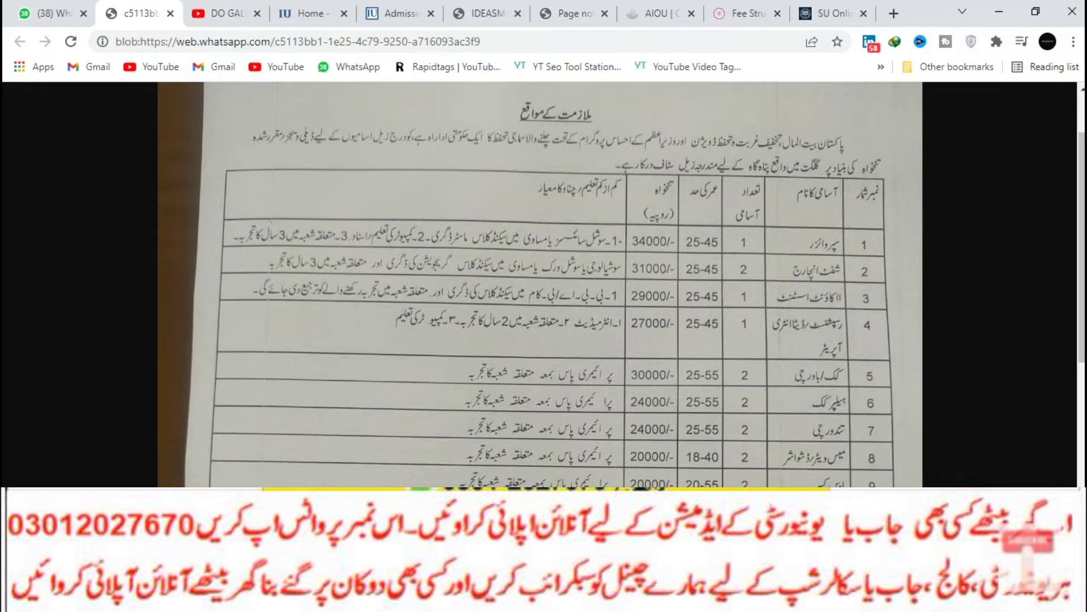
scroll(551, 283, down, 1)
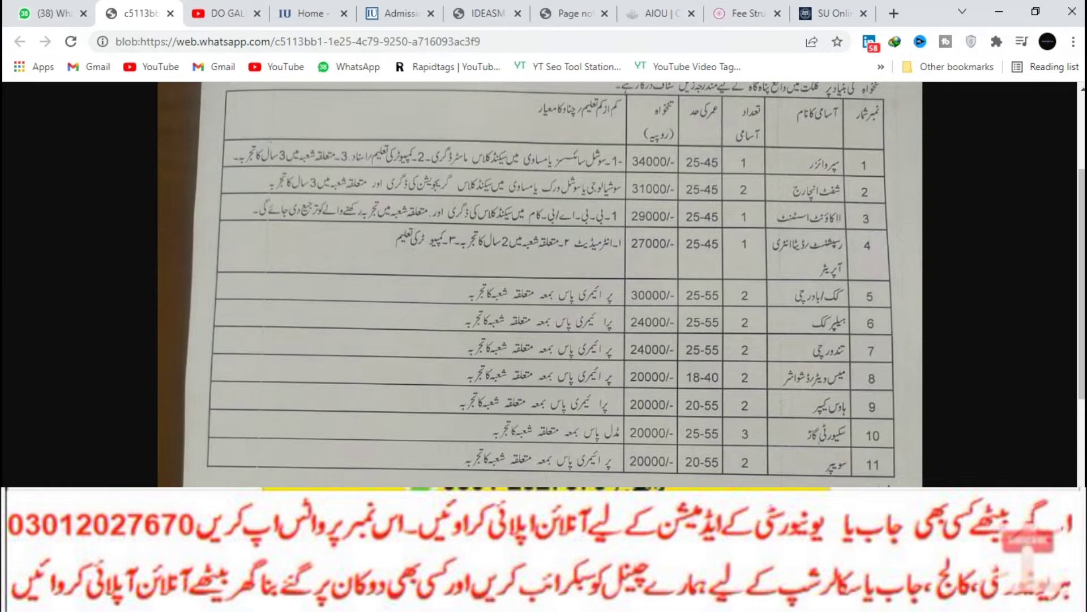
scroll(544, 283, down, 3)
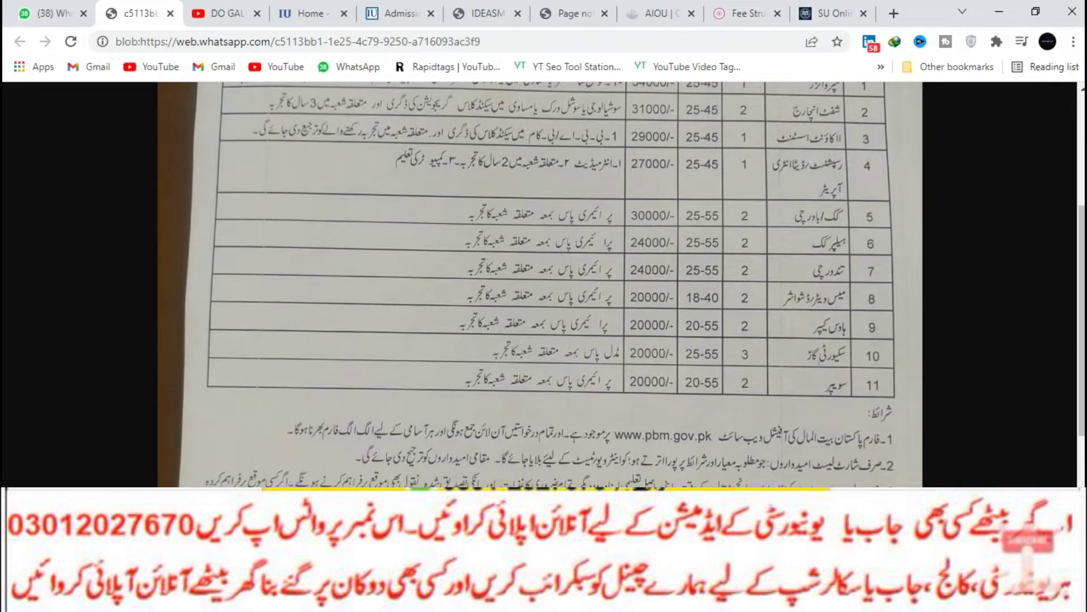
scroll(544, 283, down, 3)
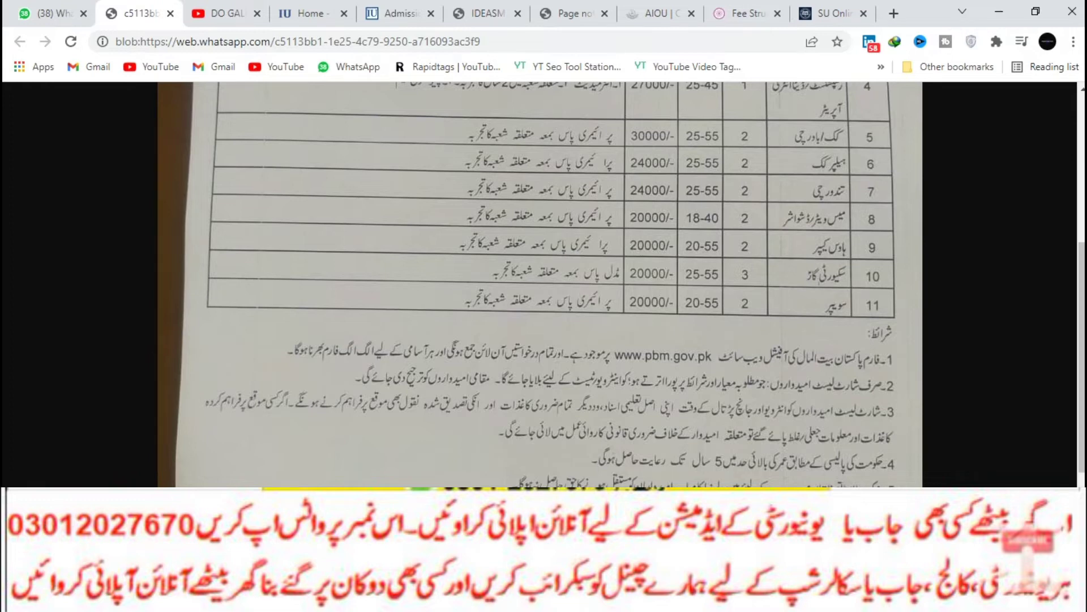
scroll(544, 284, down, 3)
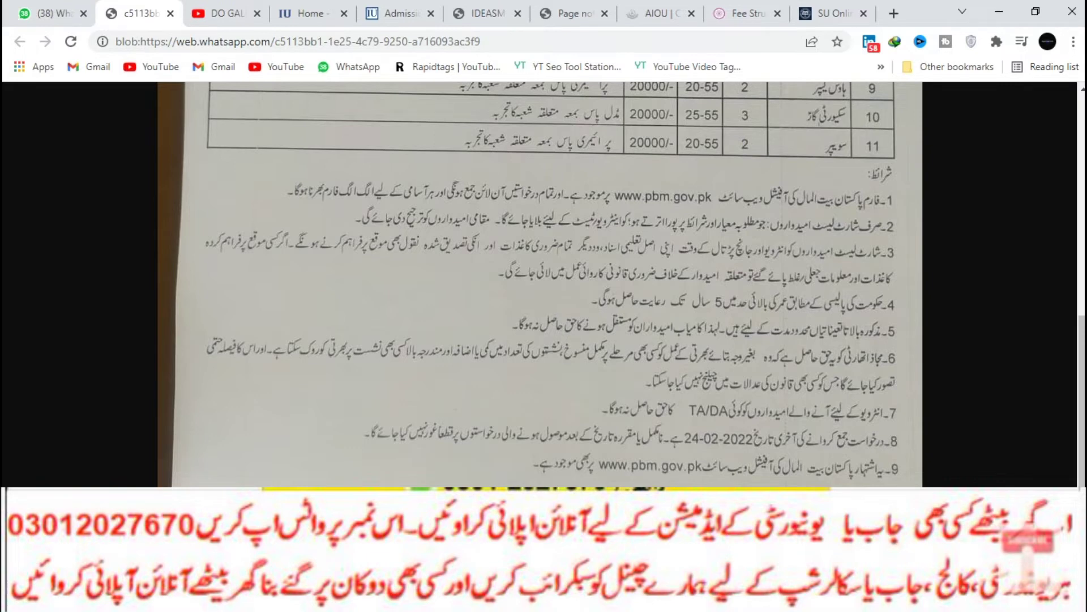
scroll(544, 283, down, 1)
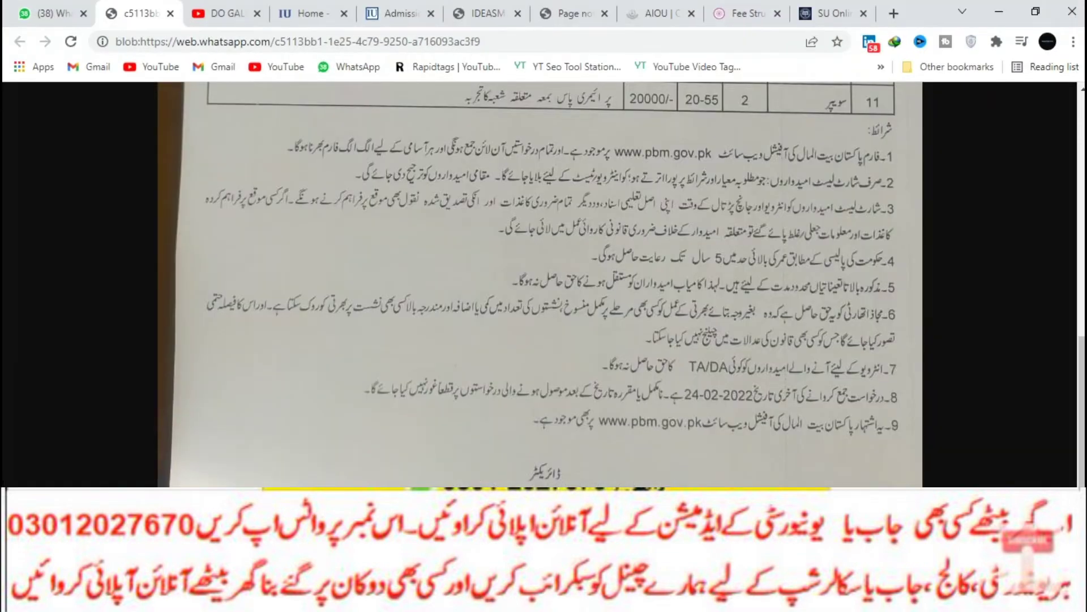
key(alt+Tab)
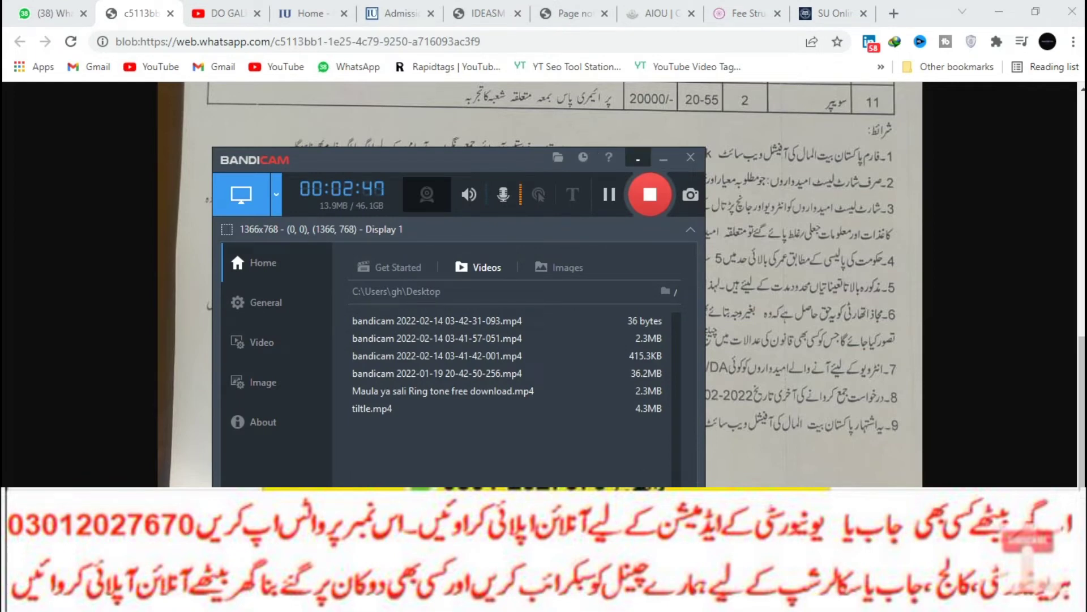
click(638, 159)
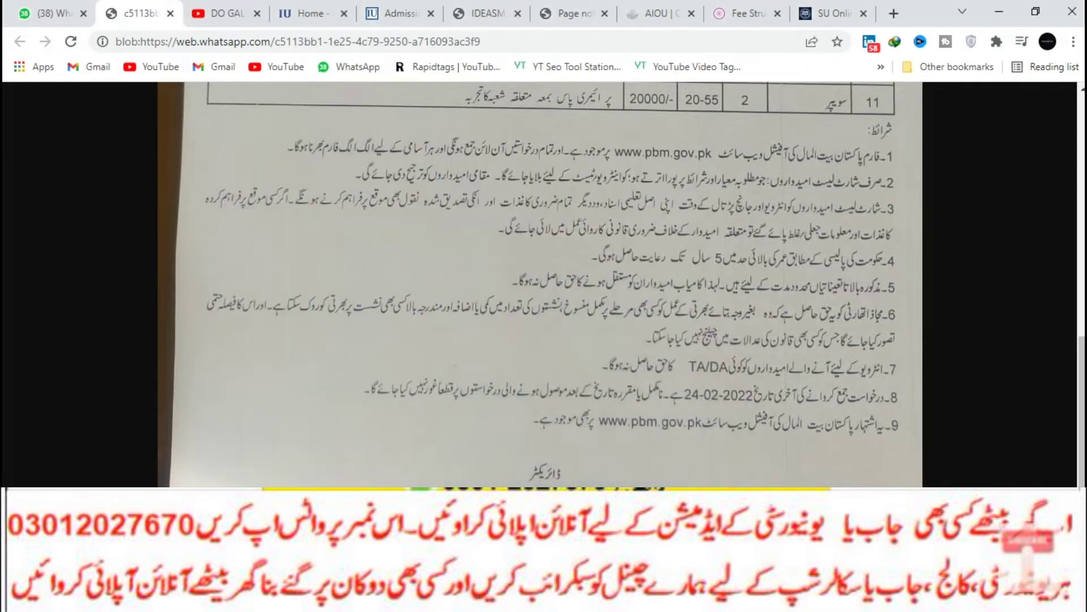
Search Google for "bait ul mal josb" in a new tab and open the Pakistan Bait-ul-Mal Jobs page.
click(894, 13)
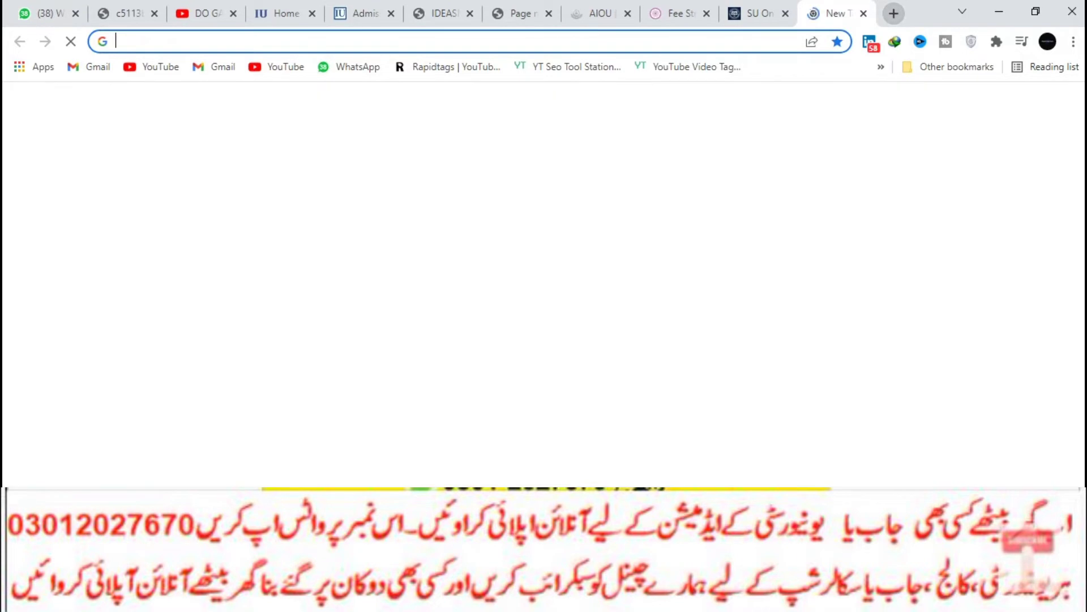
text(b)
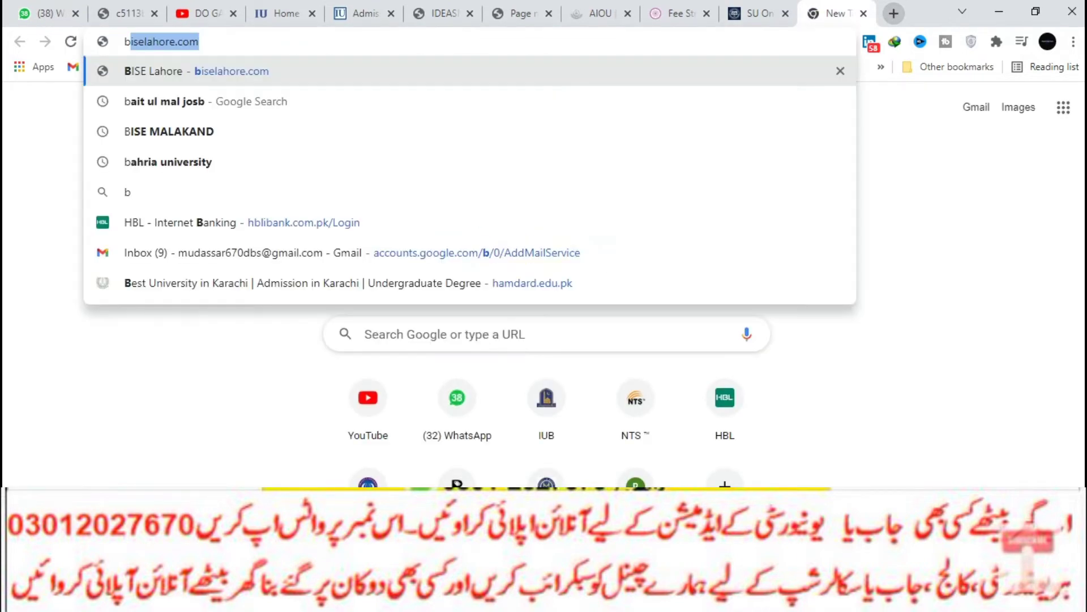
key(Down)
key(Return)
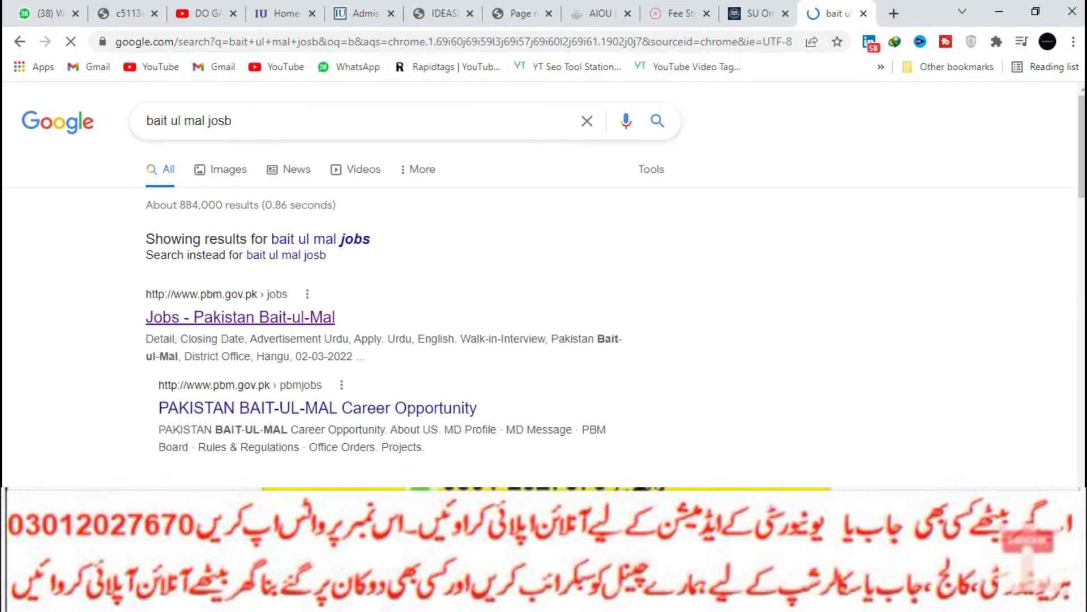
click(240, 317)
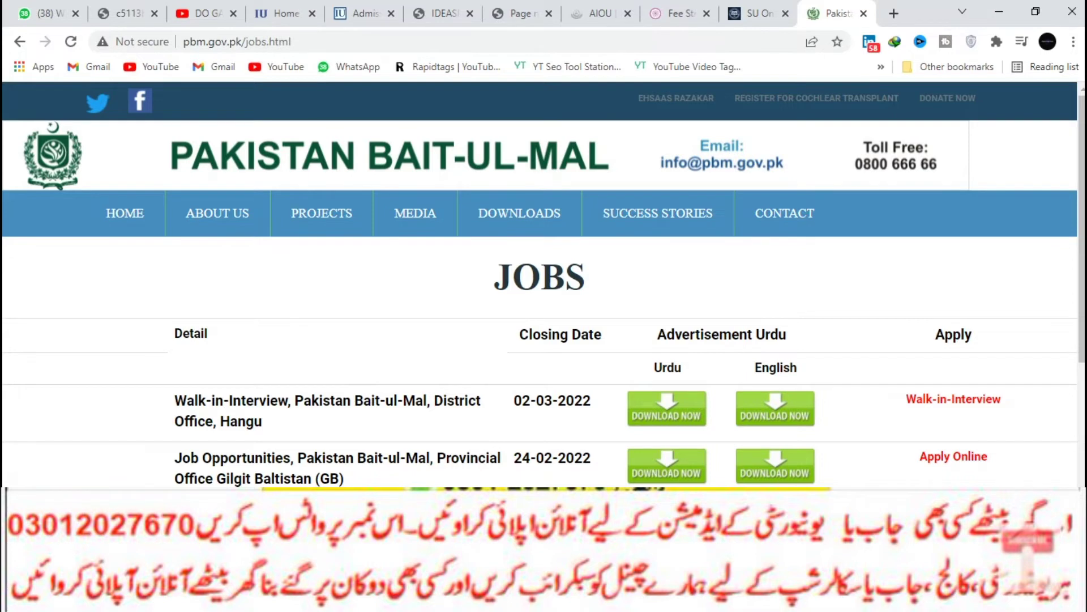
Open the online application for the Provincial Office Gilgit Baltistan (GB) vacancies and choose Supervisor as the post.
click(953, 456)
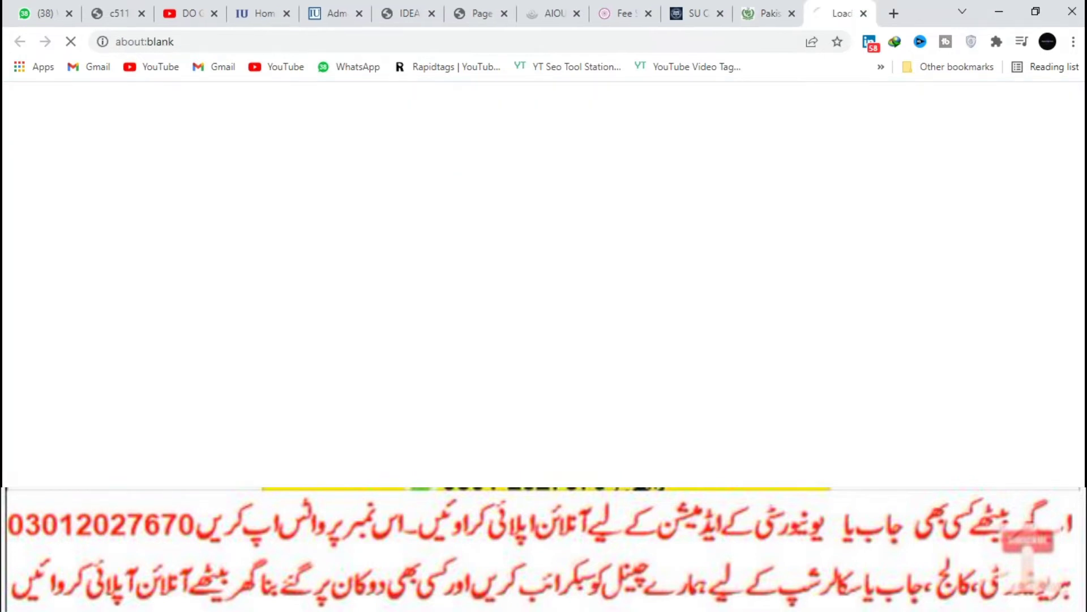
click(340, 252)
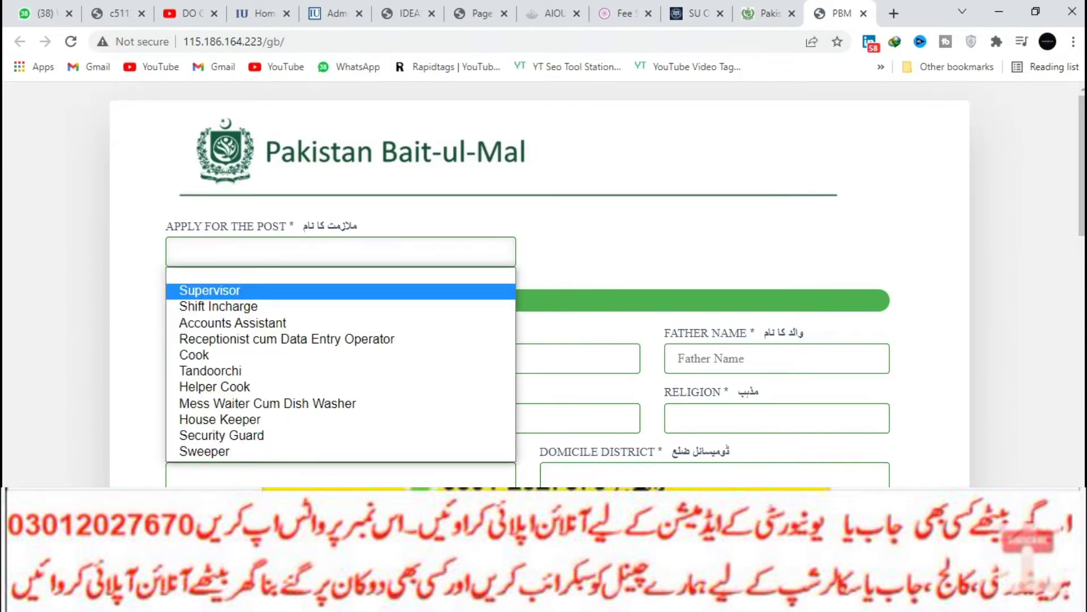
click(210, 290)
Fill in the applicant's CNIC number, full name, father's name and date of birth from the saved entries.
click(278, 358)
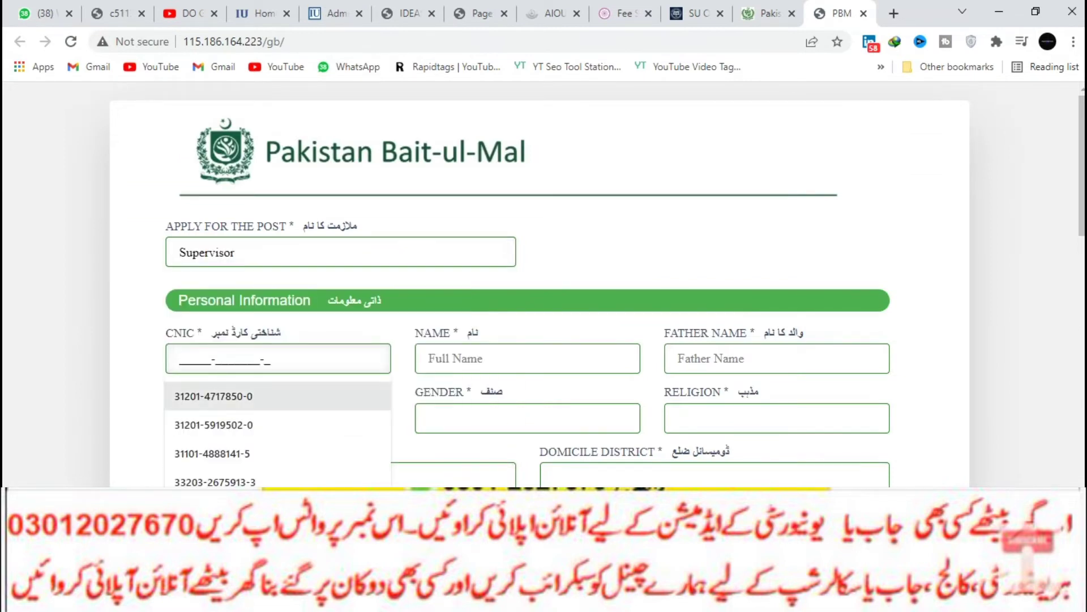
click(216, 398)
click(481, 358)
click(478, 396)
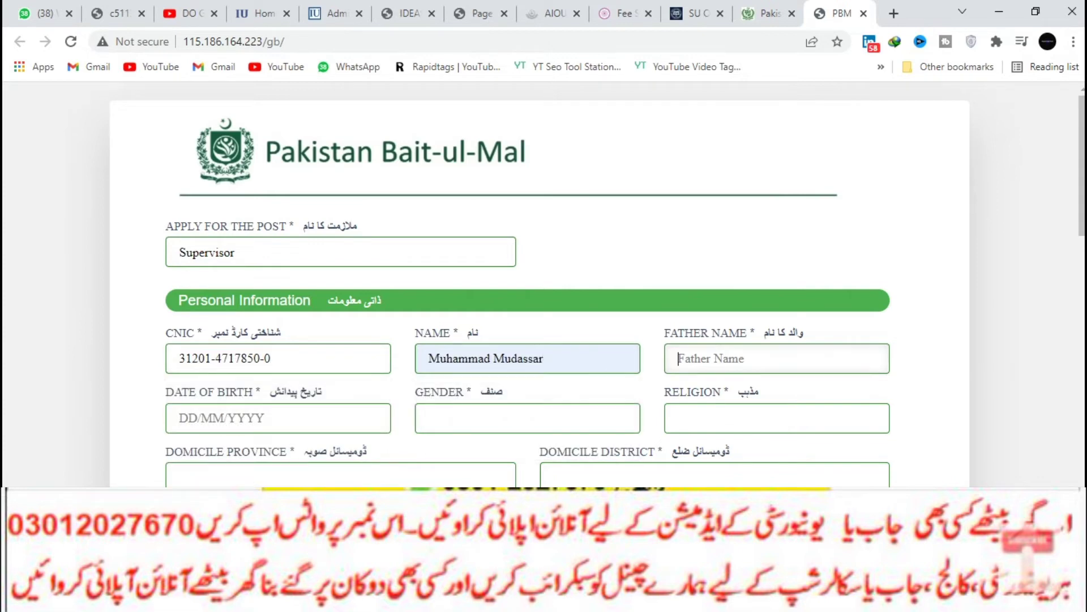
click(736, 358)
key(Return)
click(278, 418)
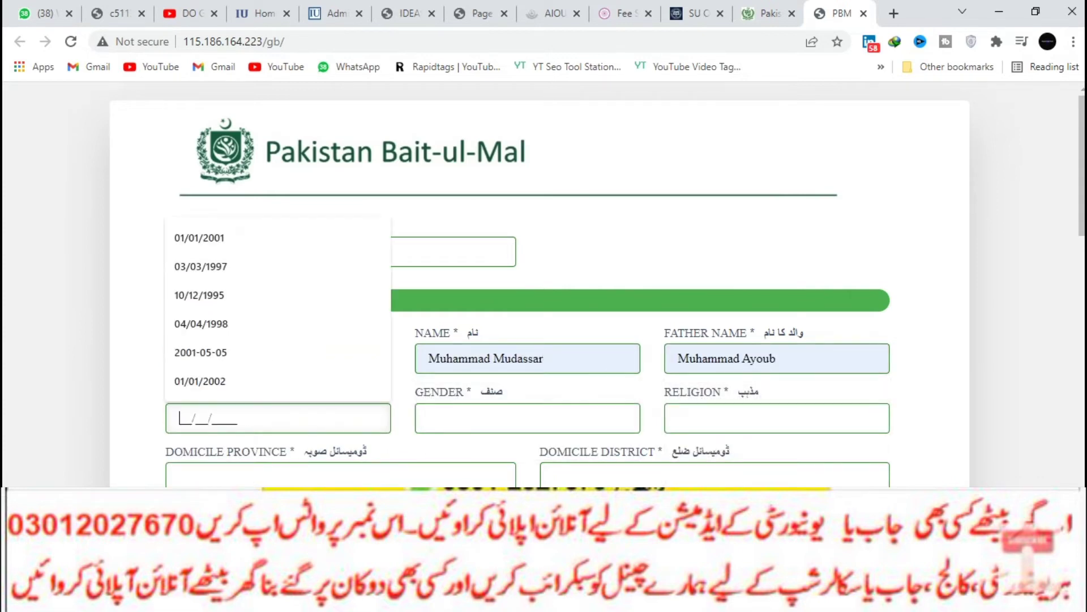
click(207, 323)
Set the applicant's gender to Male and religion to Islam.
click(527, 418)
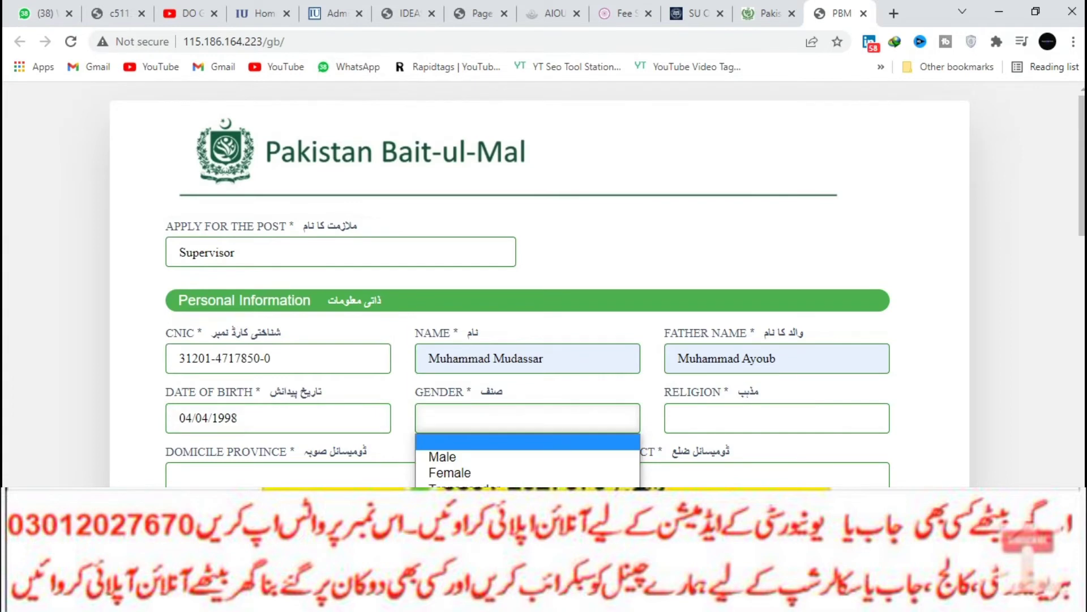
click(442, 456)
click(777, 417)
click(777, 418)
click(776, 417)
click(693, 457)
Set the domicile province to Gilgit Baltistan and the domicile district to Gilgit.
click(600, 475)
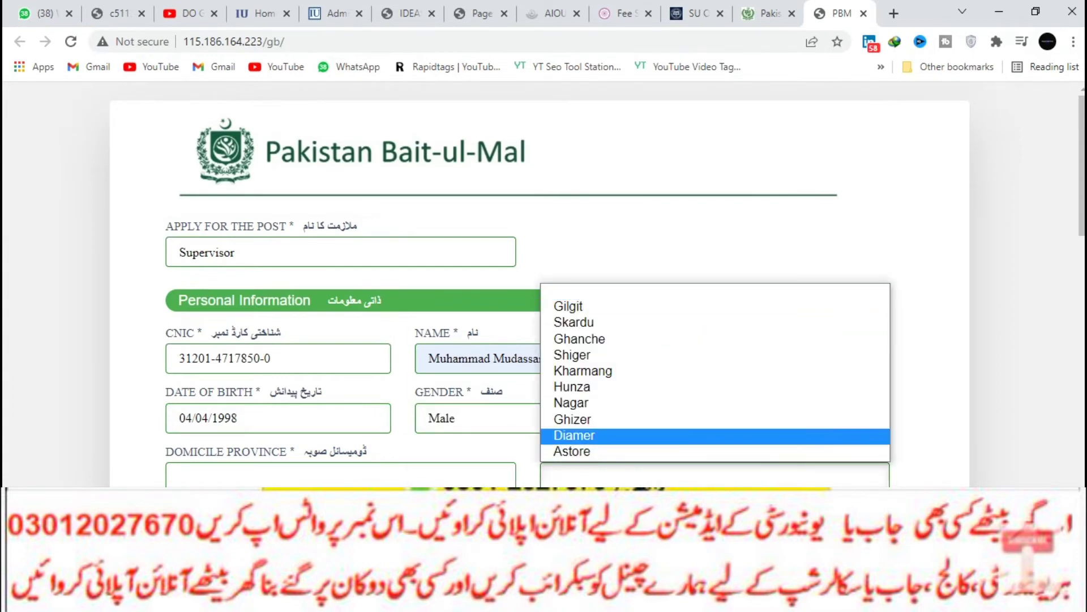
click(679, 475)
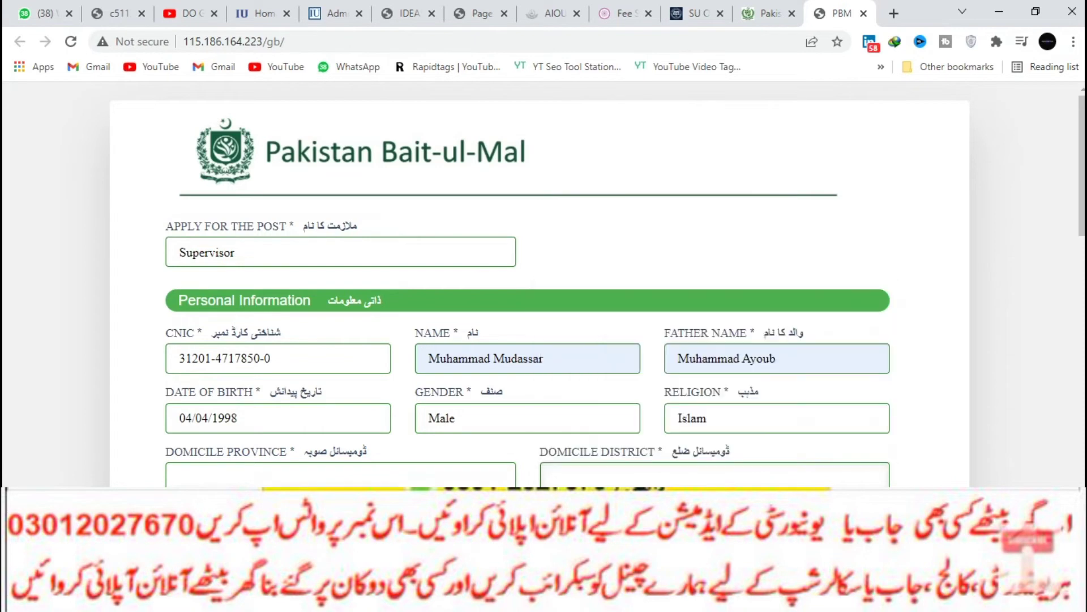
click(219, 516)
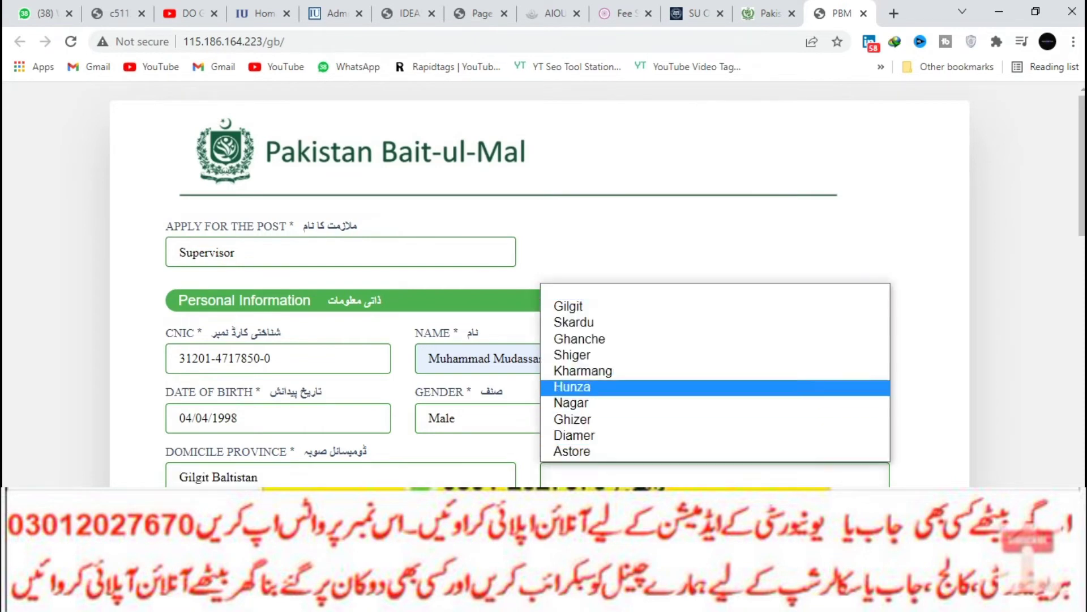
click(569, 306)
Review the form's contact, disability, address and academic qualification fields, including the disability options.
scroll(569, 305, down, 3)
key(Tab)
key(Tab)
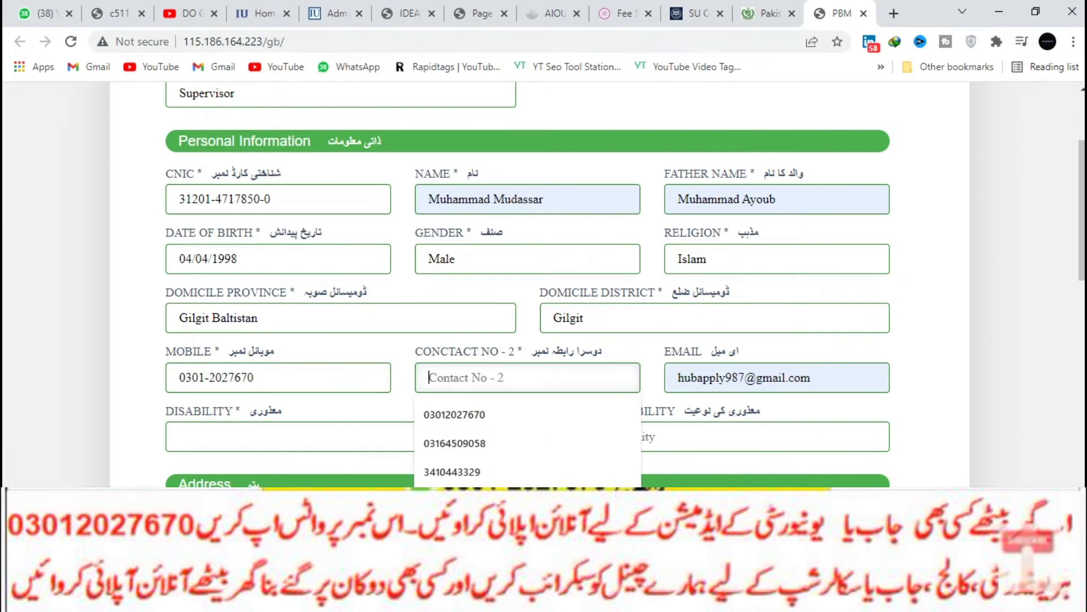
click(341, 436)
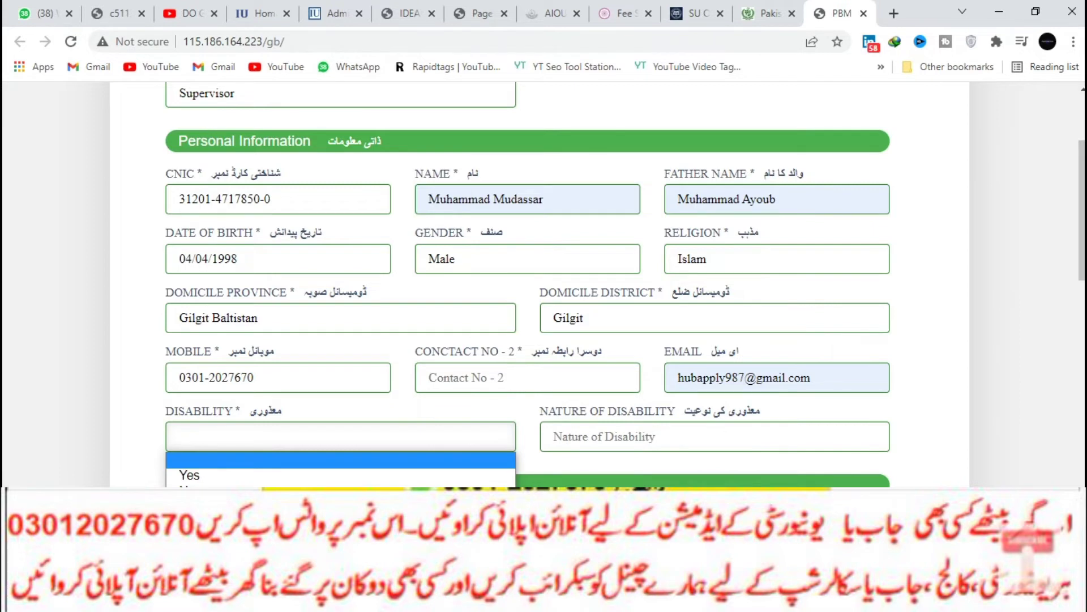
scroll(544, 283, down, 3)
scroll(544, 283, down, 3)
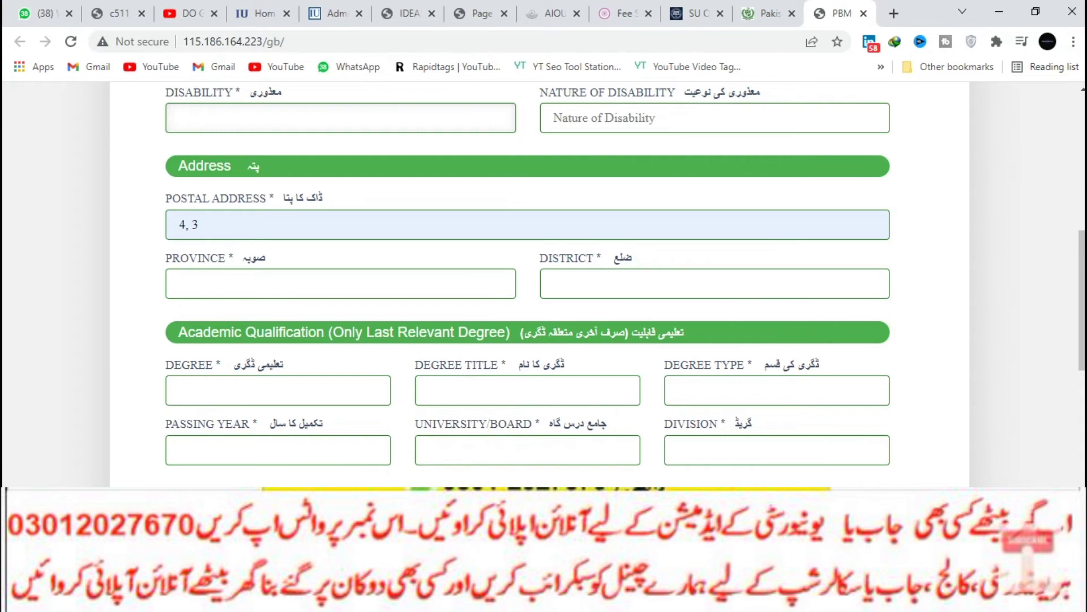
Tick the declaration at the end of the form certifying that the above information is true and correct.
scroll(528, 283, down, 1)
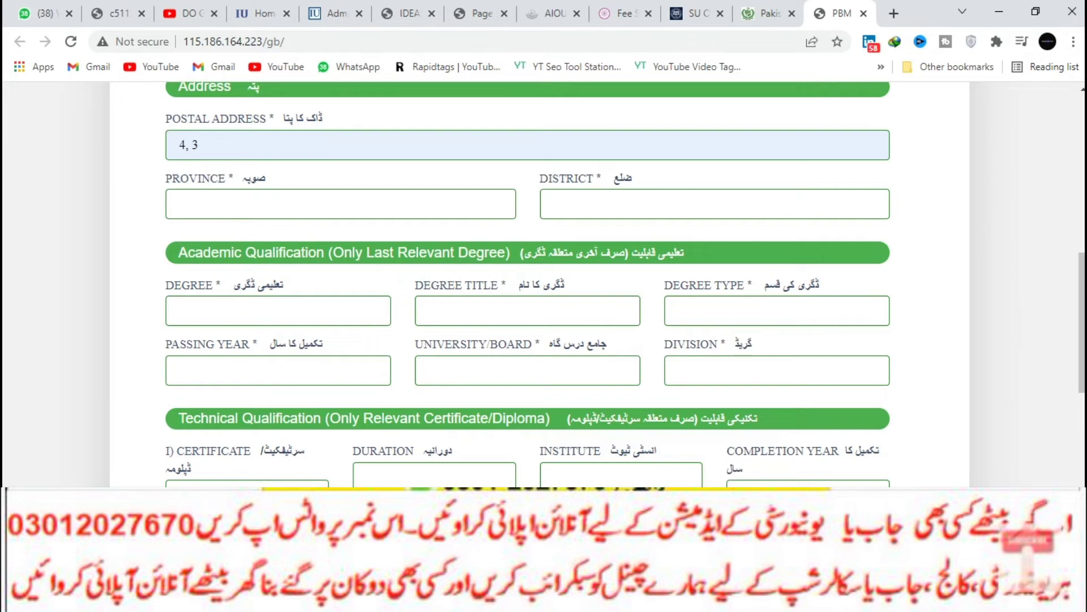
scroll(544, 283, down, 7)
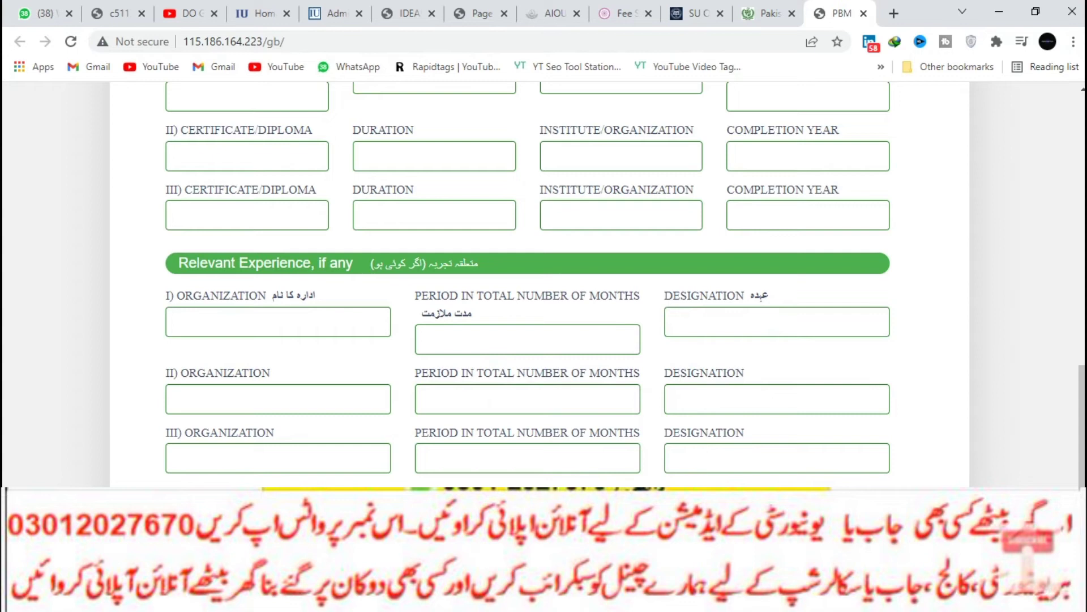
scroll(544, 283, down, 4)
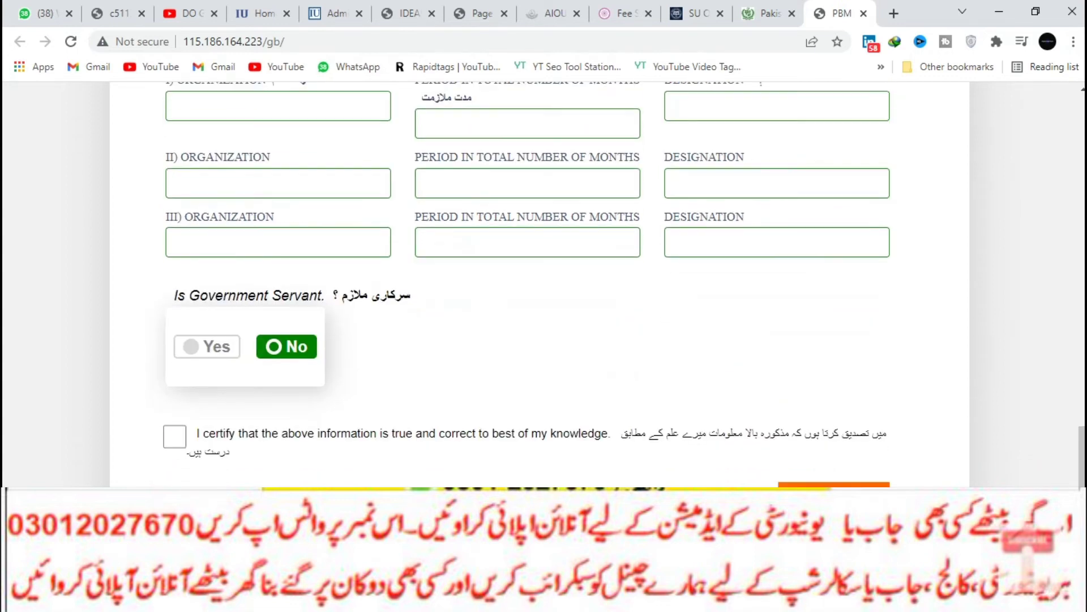
click(175, 436)
Look back over the form's relevant experience, technical qualification, academic qualification and address sections.
scroll(527, 283, up, 3)
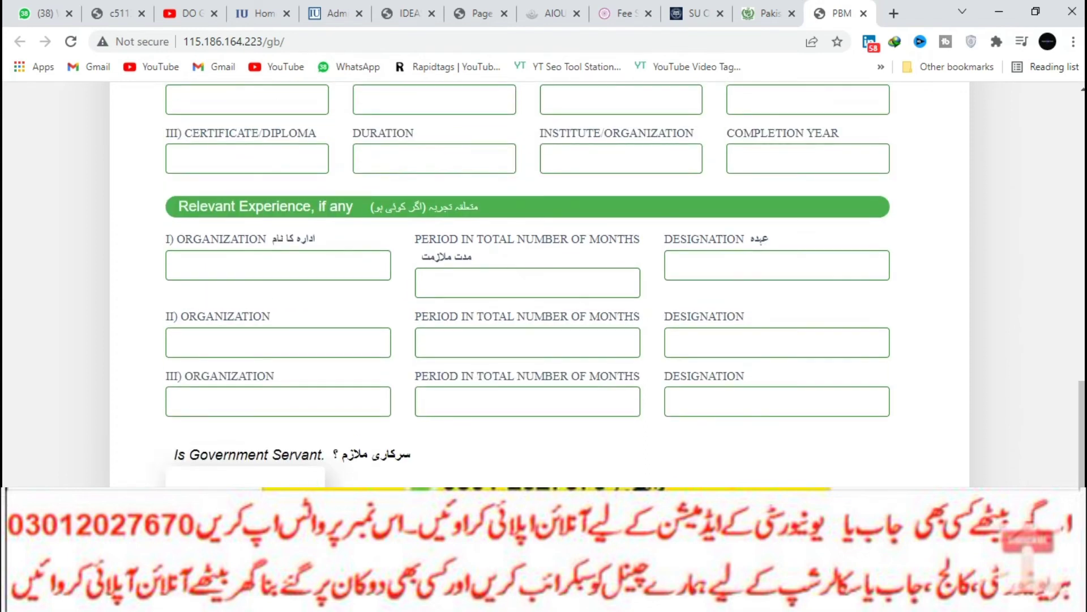
scroll(527, 284, up, 5)
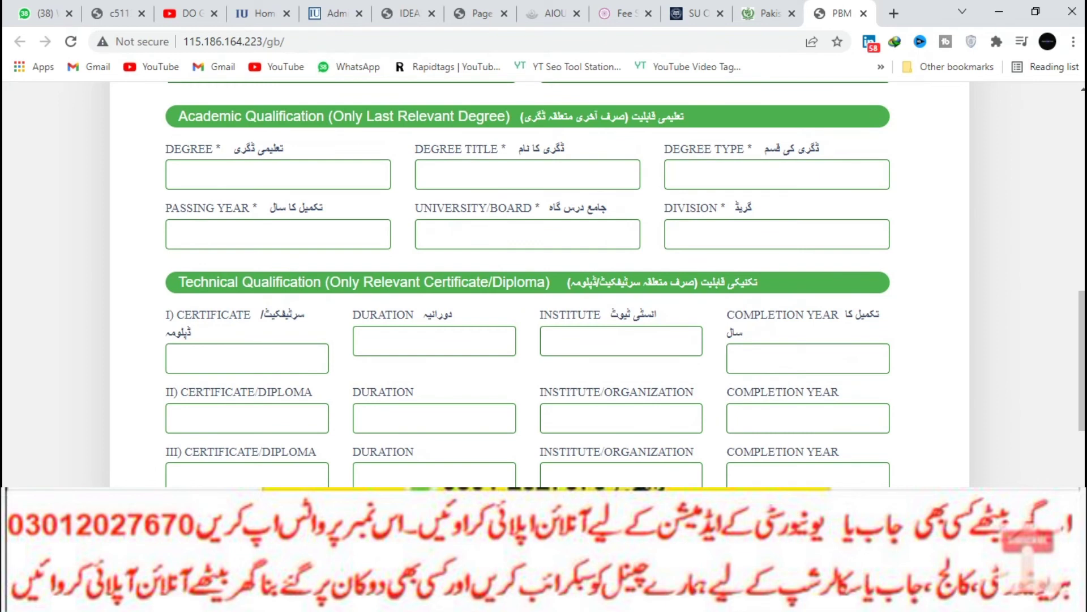
scroll(527, 283, up, 10)
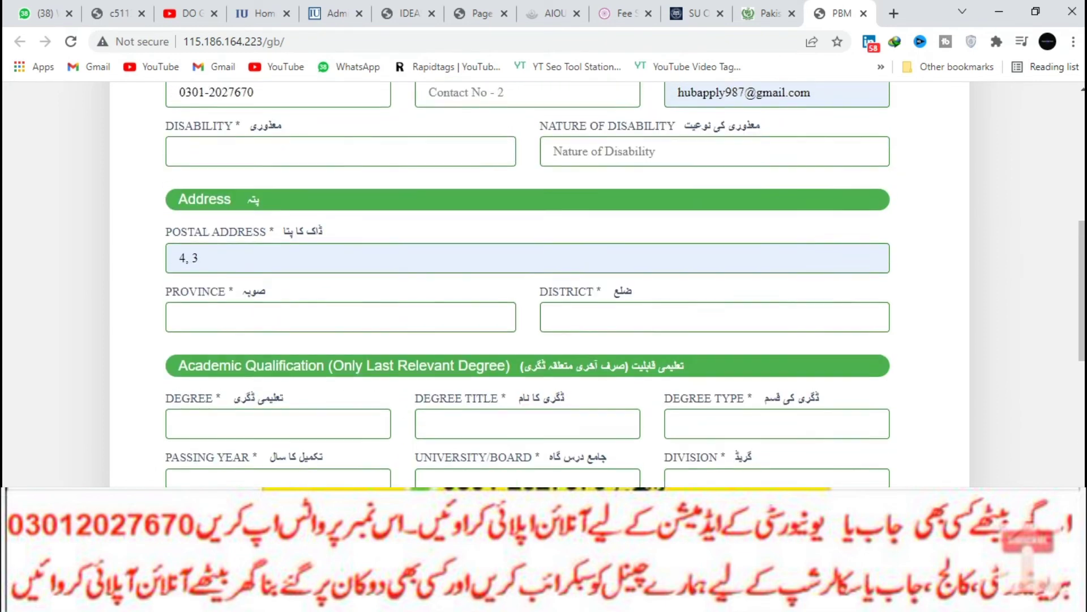